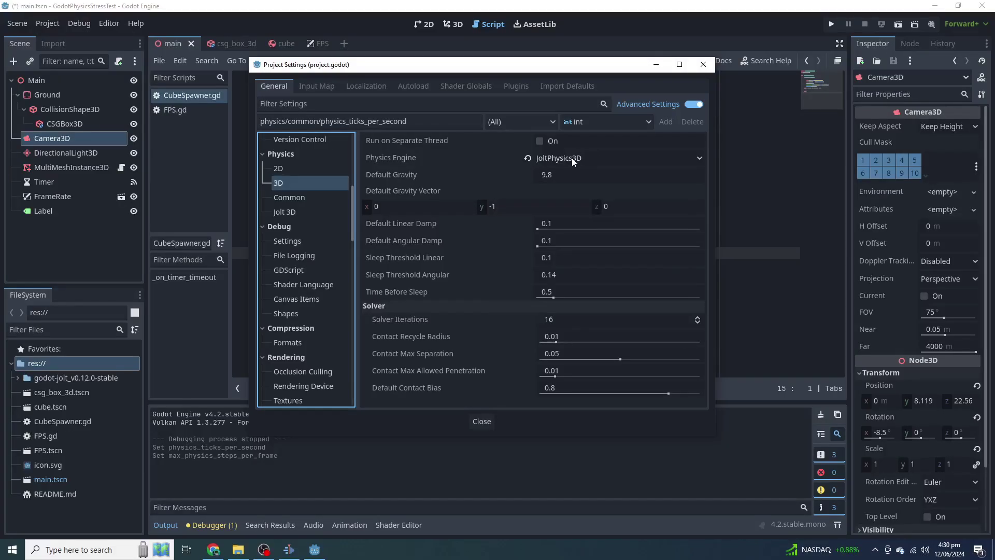
Review the Physics > Common and Jolt 3D settings, then close Project Settings
{"action": "left_click", "coordinate": [310, 198]}
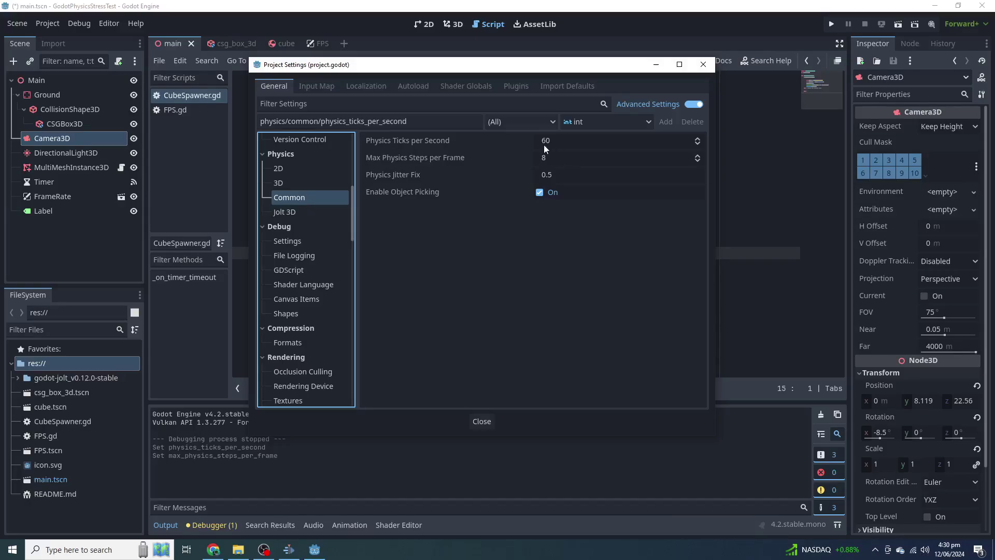
{"action": "left_click", "coordinate": [320, 212]}
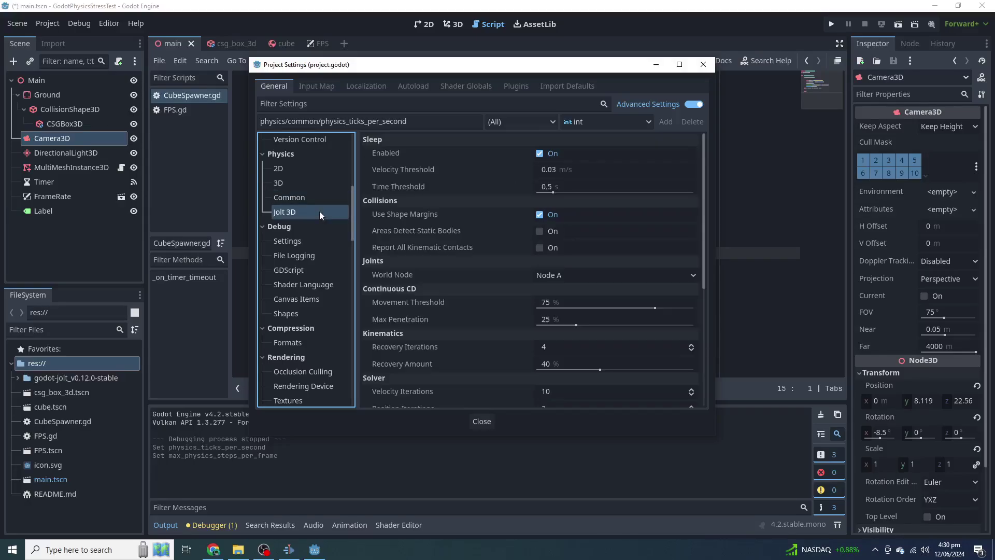
{"action": "left_click_drag", "start_coordinate": [705, 145], "coordinate": [712, 280]}
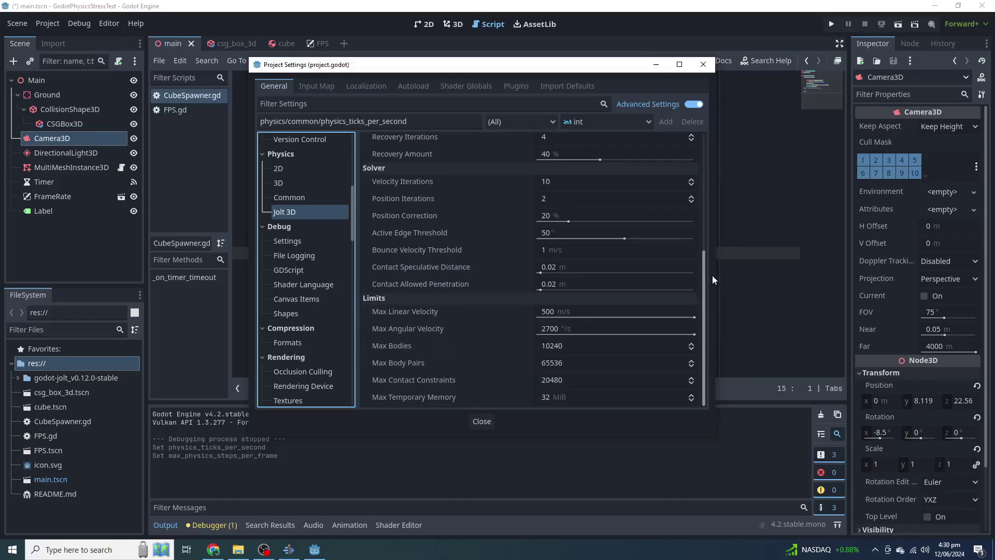
{"action": "left_click", "coordinate": [490, 419]}
Run the cube-spawning scene with F5
{"action": "key", "text": "F5"}
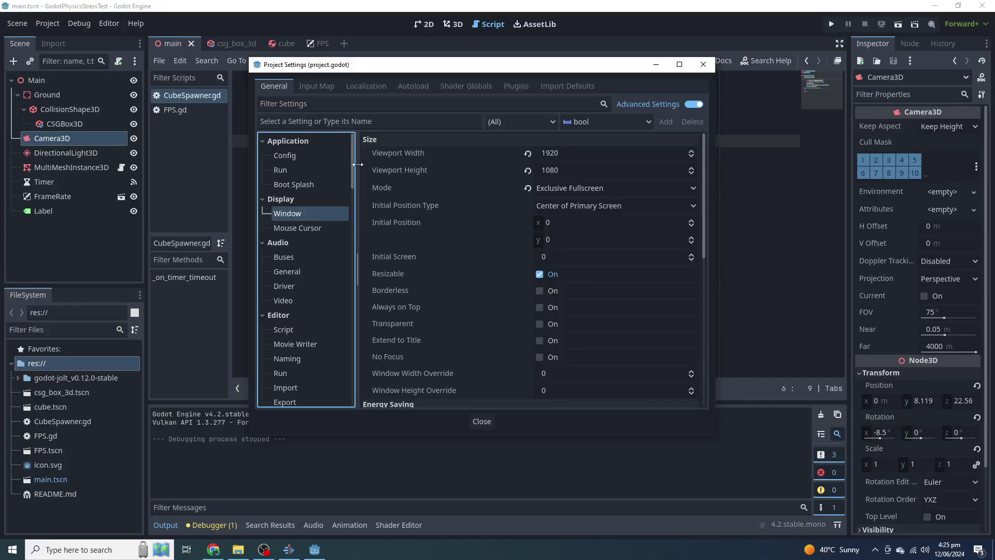
Confirm the Physics > 3D engine is set to JoltPhysics3D
{"action": "left_click_drag", "start_coordinate": [353, 204], "coordinate": [354, 216]}
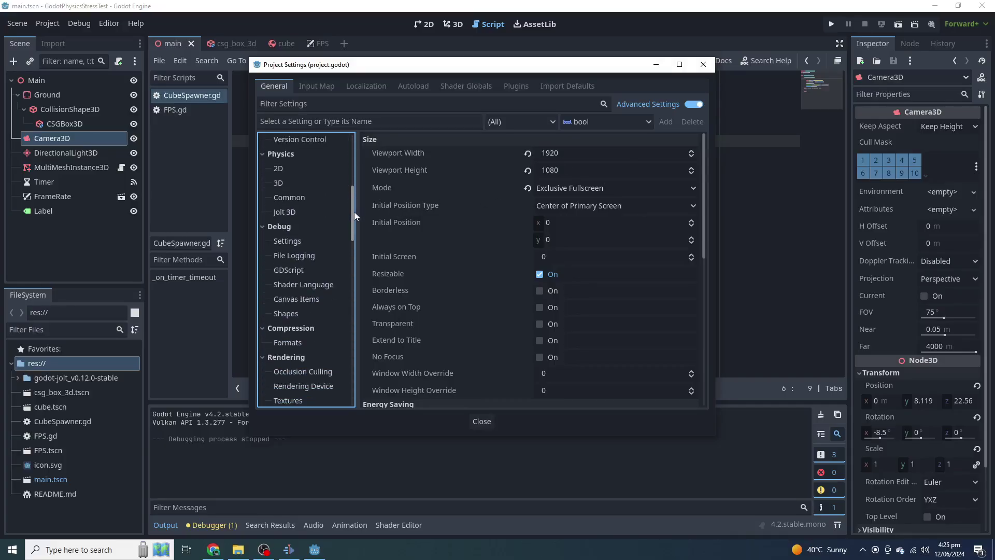
{"action": "left_click", "coordinate": [279, 184]}
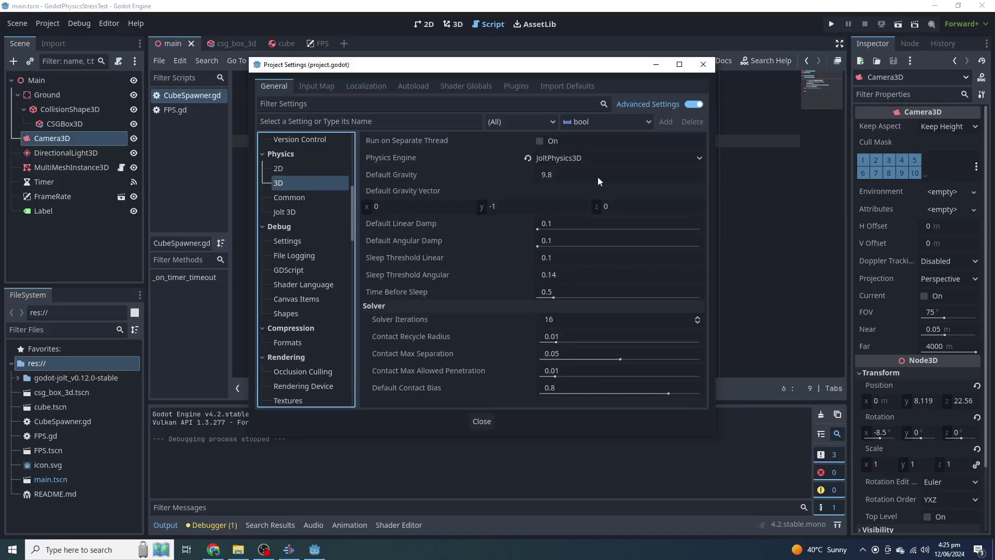
{"action": "left_click", "coordinate": [580, 161]}
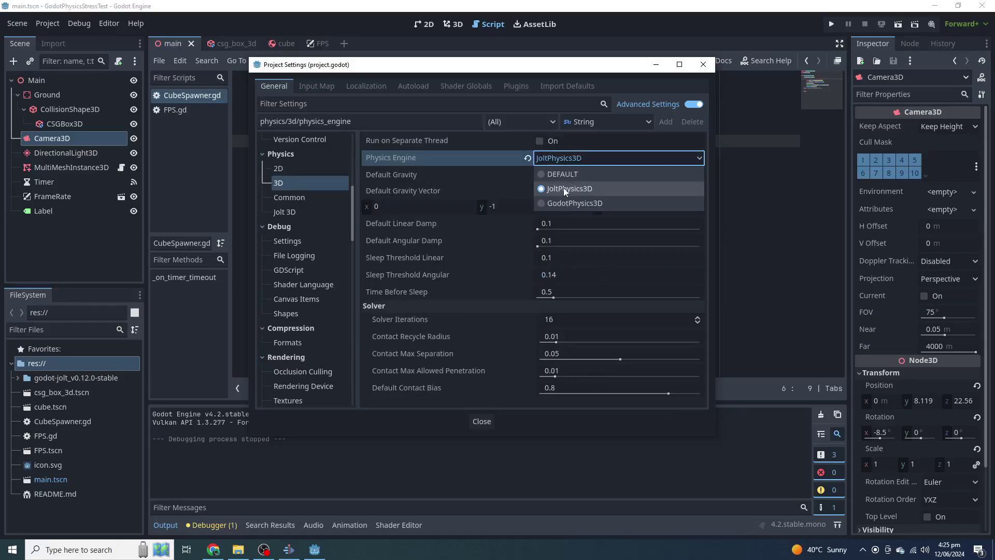
Check 30 physics ticks per second and 1 max step per frame, then browse the Jolt 3D options
{"action": "left_click", "coordinate": [290, 198]}
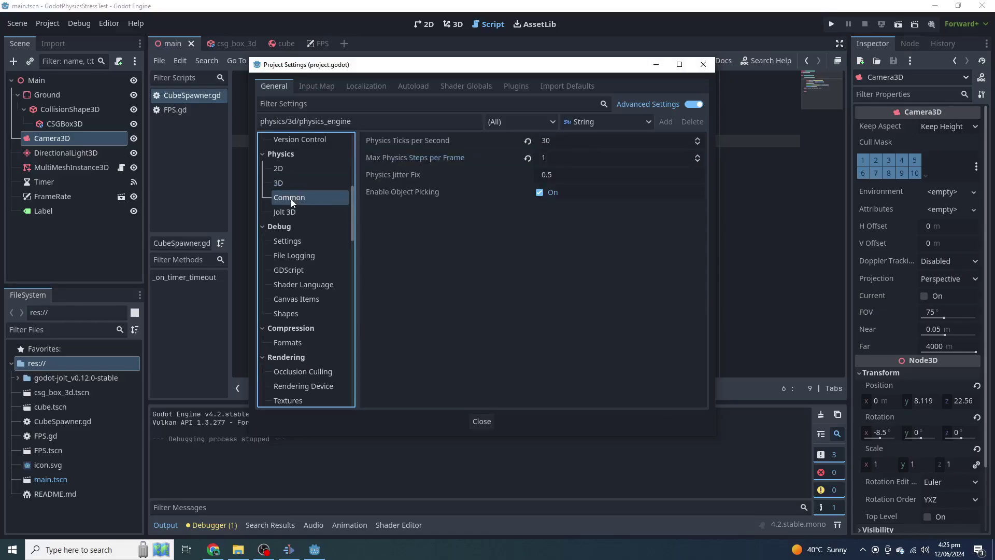
{"action": "left_click", "coordinate": [552, 160]}
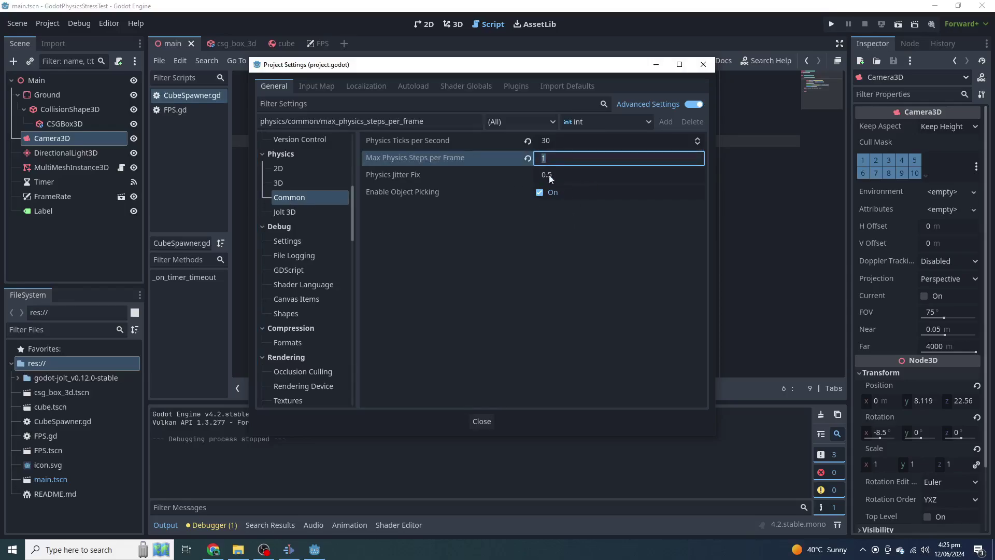
{"action": "left_click", "coordinate": [560, 142]}
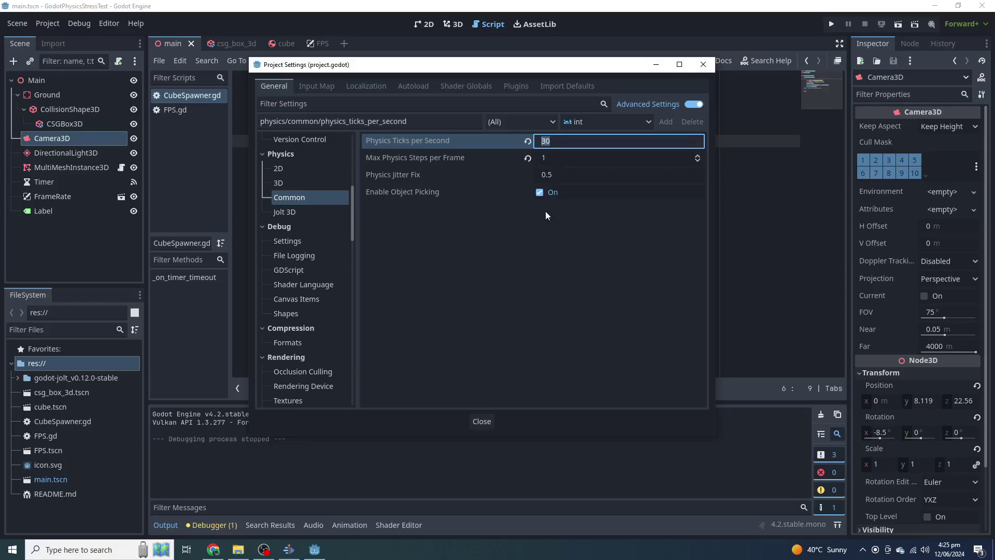
{"action": "left_click", "coordinate": [297, 211]}
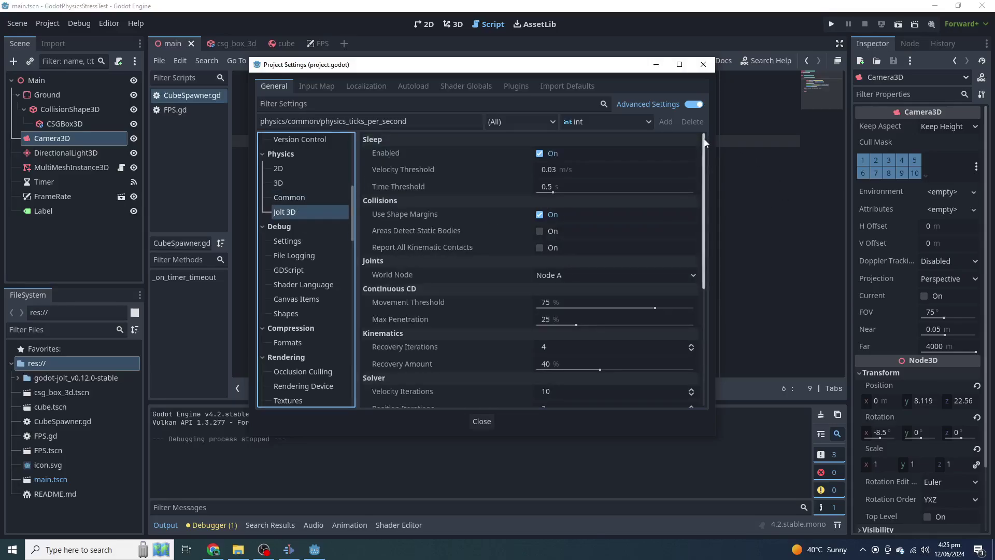
{"action": "mouse_move", "coordinate": [704, 138]}
{"action": "left_mouse_down"}
{"action": "mouse_move", "coordinate": [701, 253]}
{"action": "mouse_move", "coordinate": [670, 295]}
{"action": "left_mouse_up"}
Close settings, save and run the cube scene in 4.2, then confirm JoltPhysics3D in Godot 4.3
{"action": "left_click", "coordinate": [481, 422]}
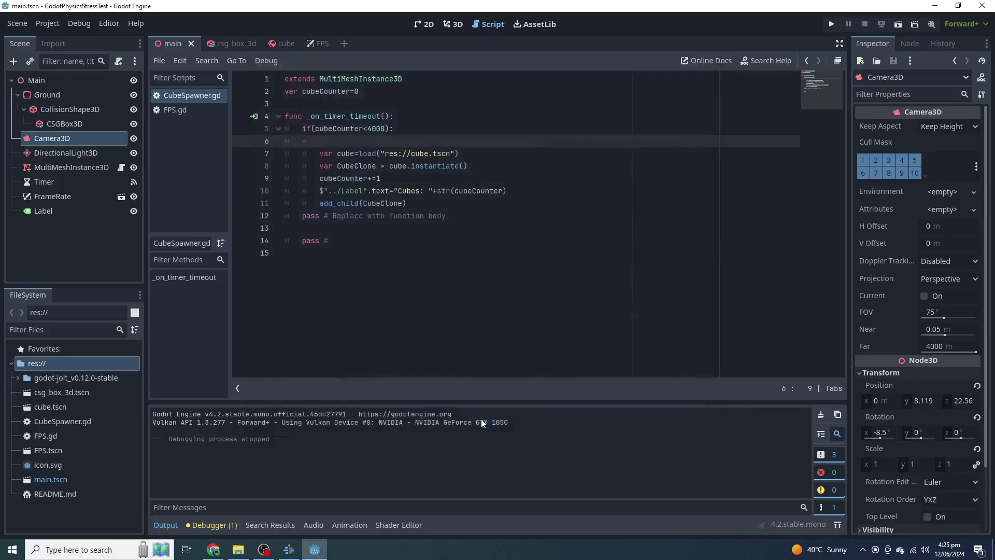
{"action": "left_click", "coordinate": [830, 25]}
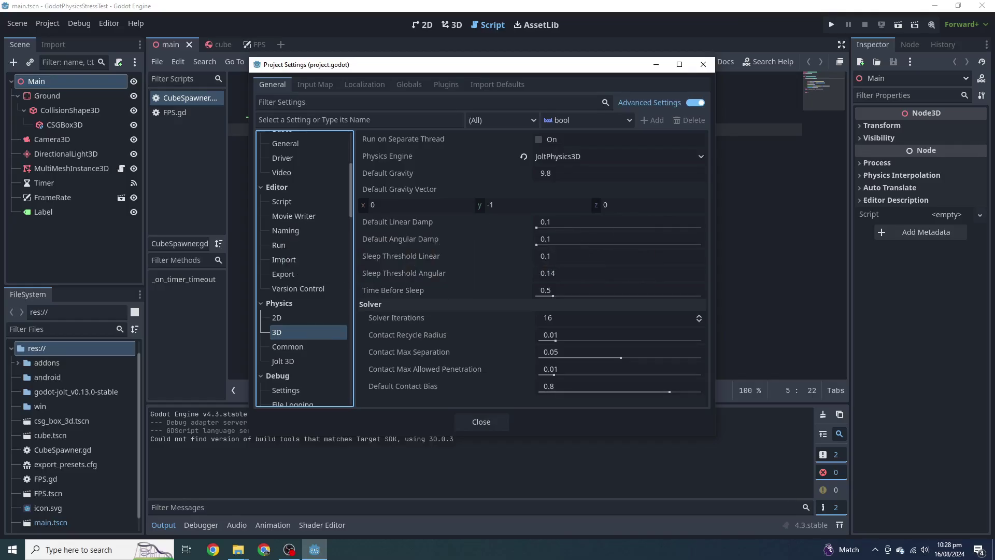
{"action": "left_click", "coordinate": [616, 156]}
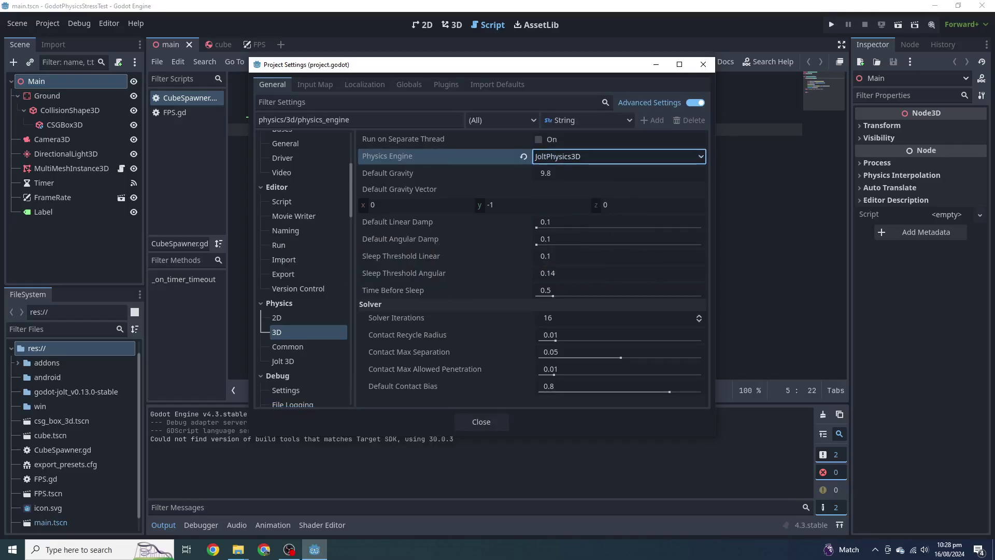
Inspect the common max steps per frame and jitter fix values, then close Project Settings
{"action": "left_click", "coordinate": [288, 346]}
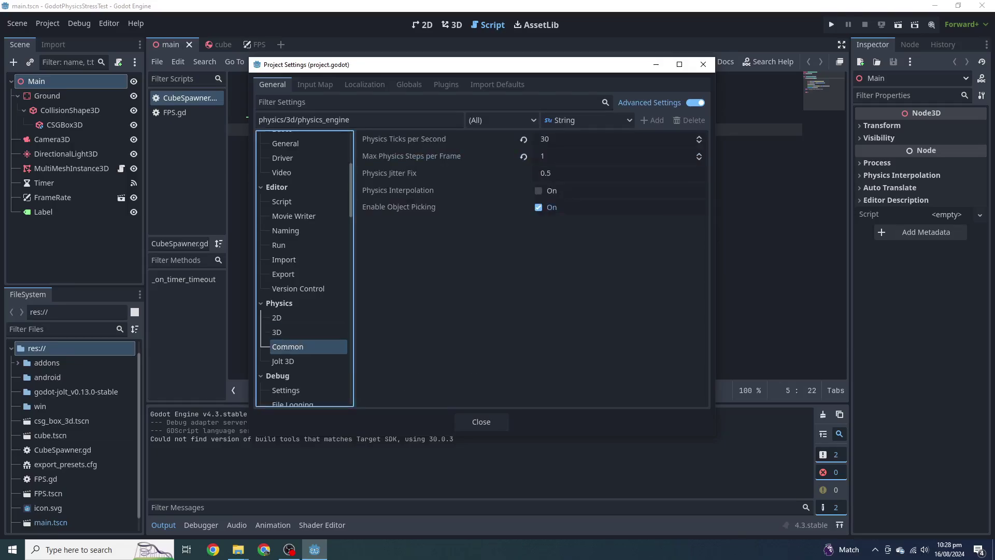
{"action": "left_click", "coordinate": [617, 156]}
{"action": "left_click", "coordinate": [616, 173]}
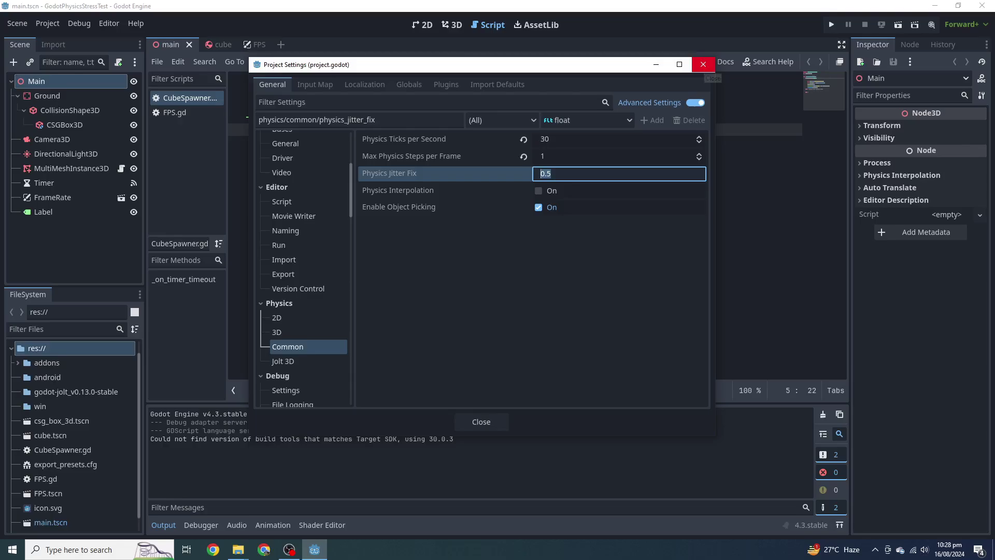
{"action": "left_click", "coordinate": [703, 65]}
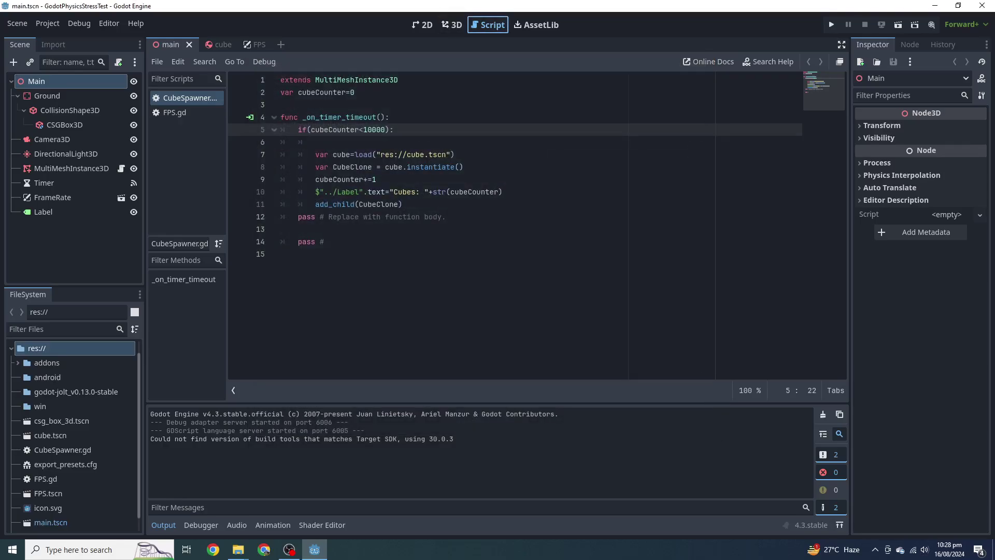
Zoom CubeSpawner.gd and highlight the timer timeout function and its 10000-cube limit
{"action": "scroll", "coordinate": [515, 226], "scroll_direction": "up", "scroll_amount": 3, "text": "ctrl"}
{"action": "scroll", "coordinate": [516, 225], "scroll_direction": "up", "scroll_amount": 3, "text": "ctrl"}
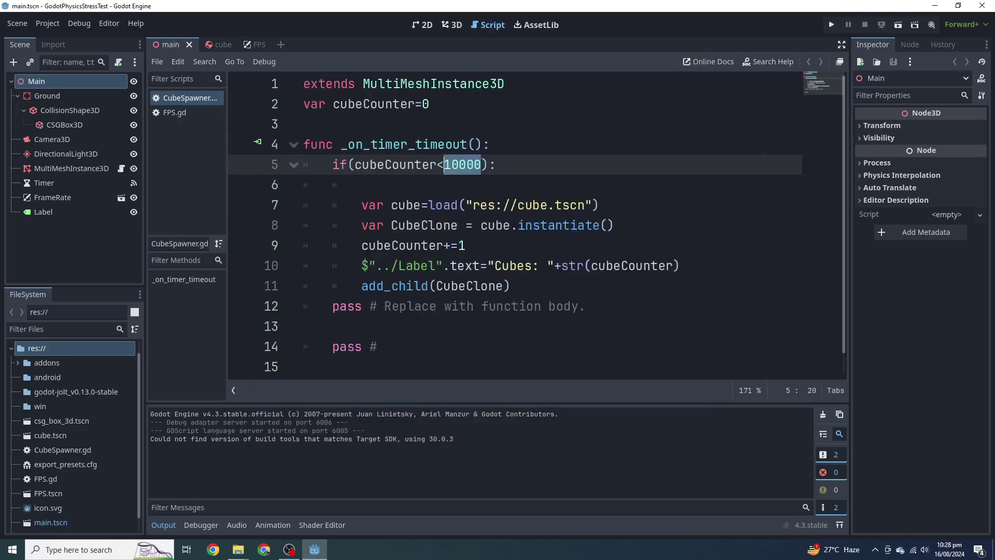
{"action": "scroll", "coordinate": [461, 175], "scroll_direction": "up", "scroll_amount": 4, "text": "ctrl"}
{"action": "left_click", "coordinate": [461, 175]}
{"action": "left_click", "coordinate": [559, 204]}
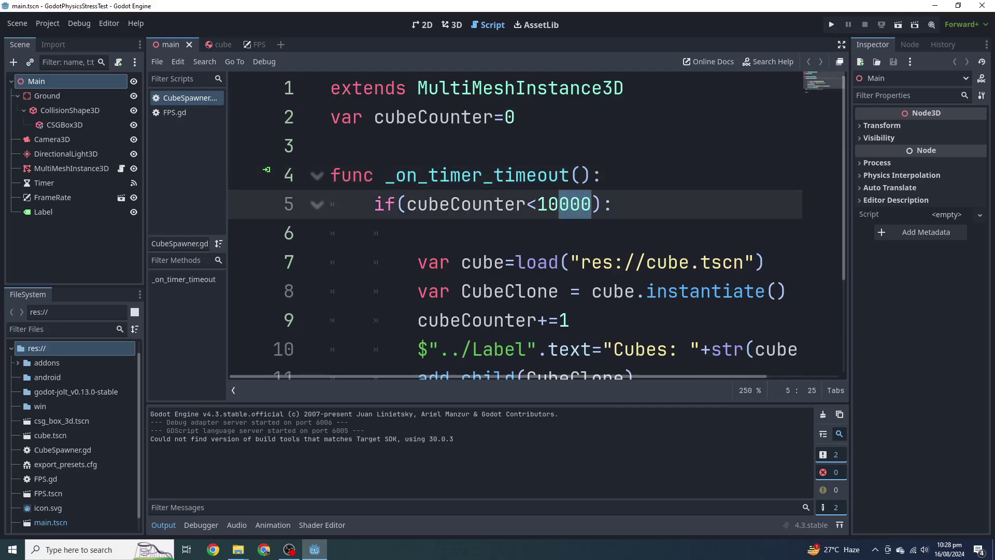
Run the project in Godot 4.3 and let cubes pile up to 5557 at 15 FPS
{"action": "key", "text": "F5"}
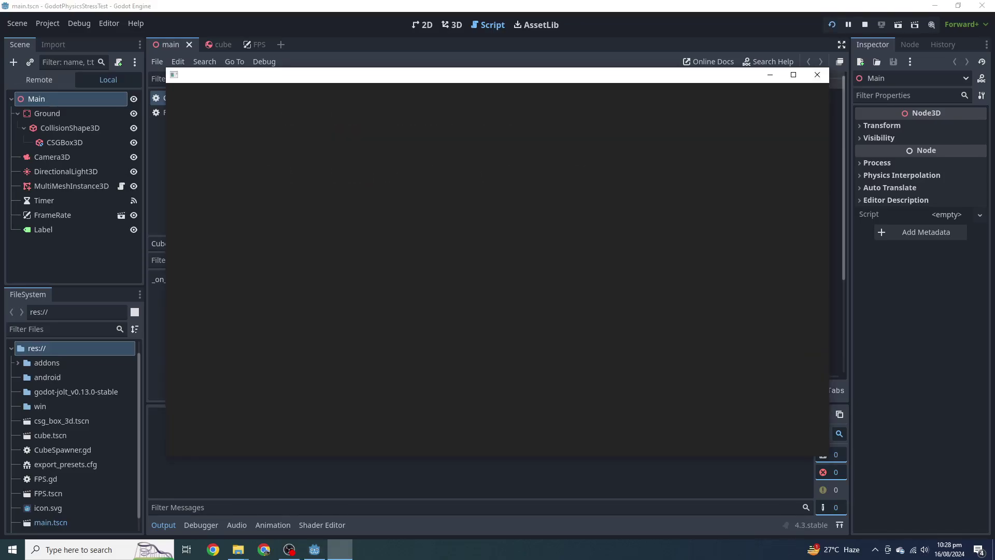